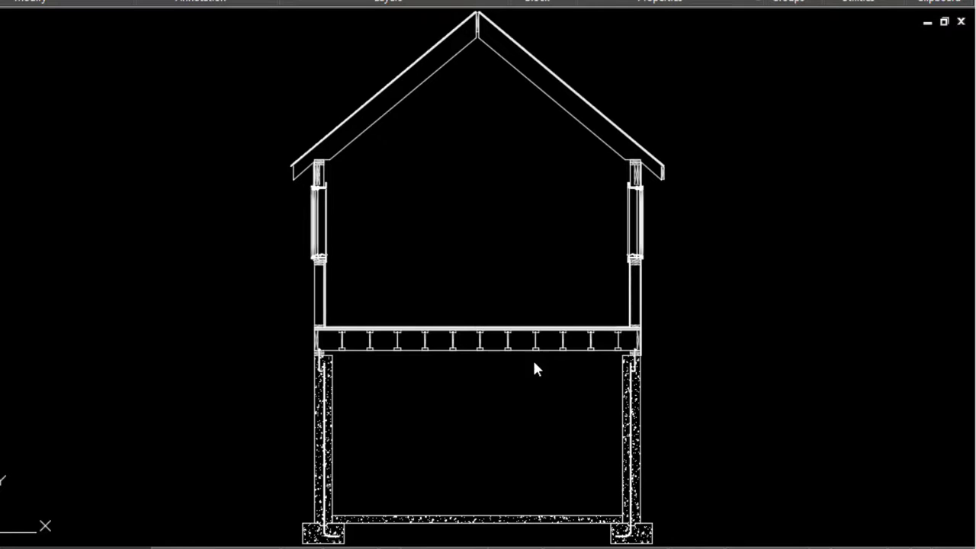
- Copy the right foundation wall and footing with CO, placing the copy right of the house
scroll(471, 267, down, 5)
scroll(560, 340, up, 6)
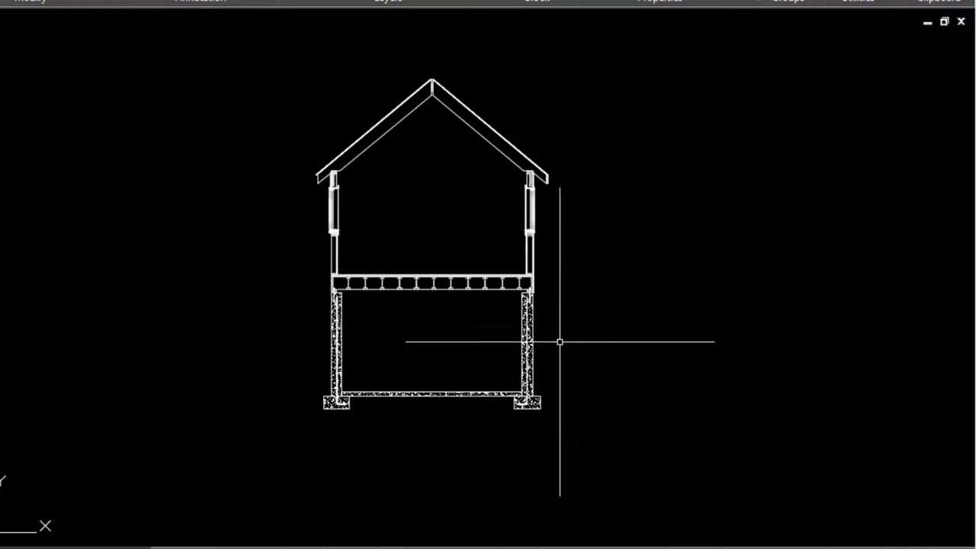
scroll(564, 395, up, 2)
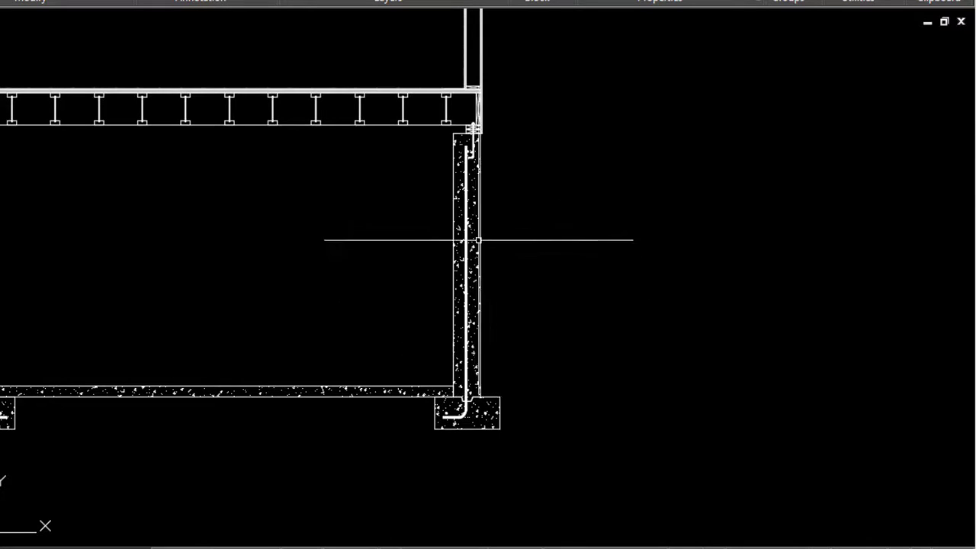
click(430, 115)
click(573, 429)
text(Co)
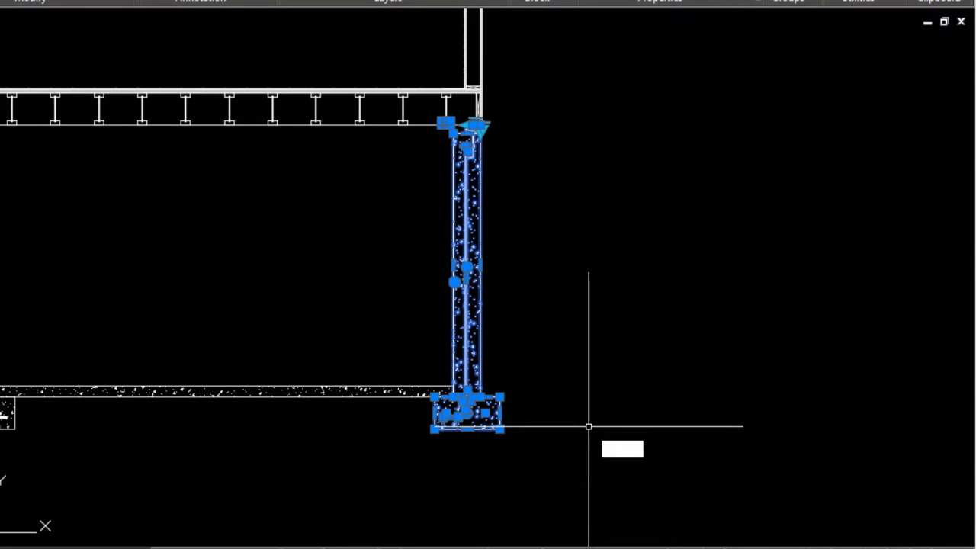
key(Return)
click(549, 359)
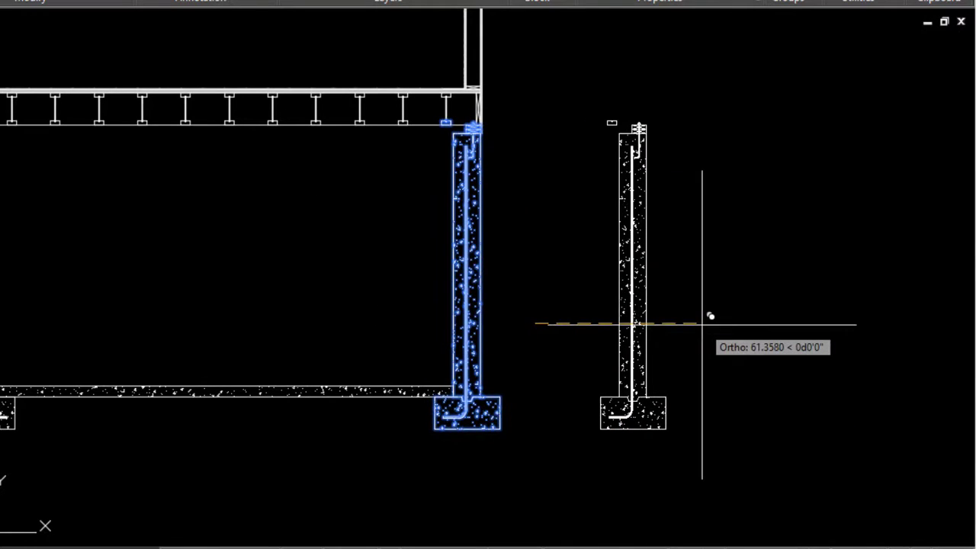
click(687, 315)
key(Escape)
- Select the small rectangle on top of the copied wall
scroll(618, 130, up, 5)
click(606, 67)
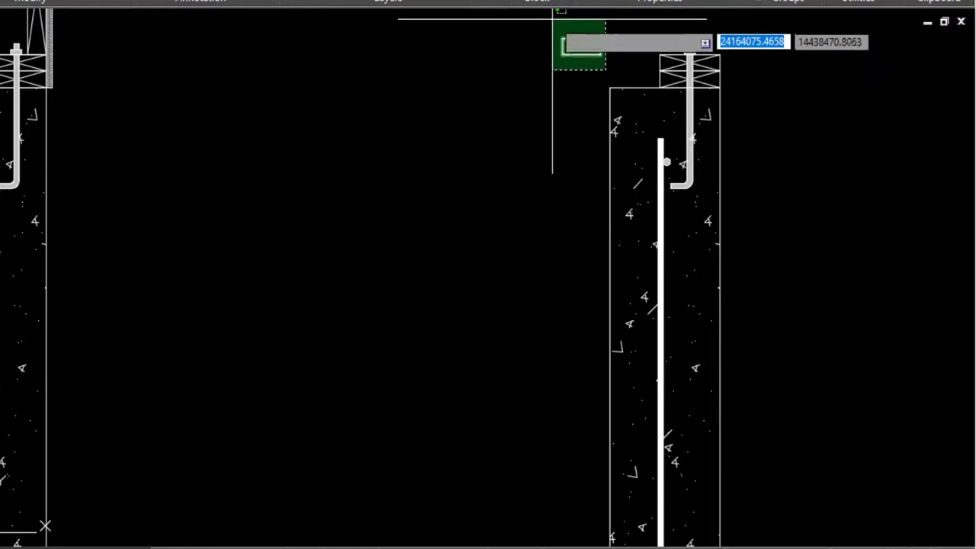
click(552, 25)
scroll(556, 30, down, 5)
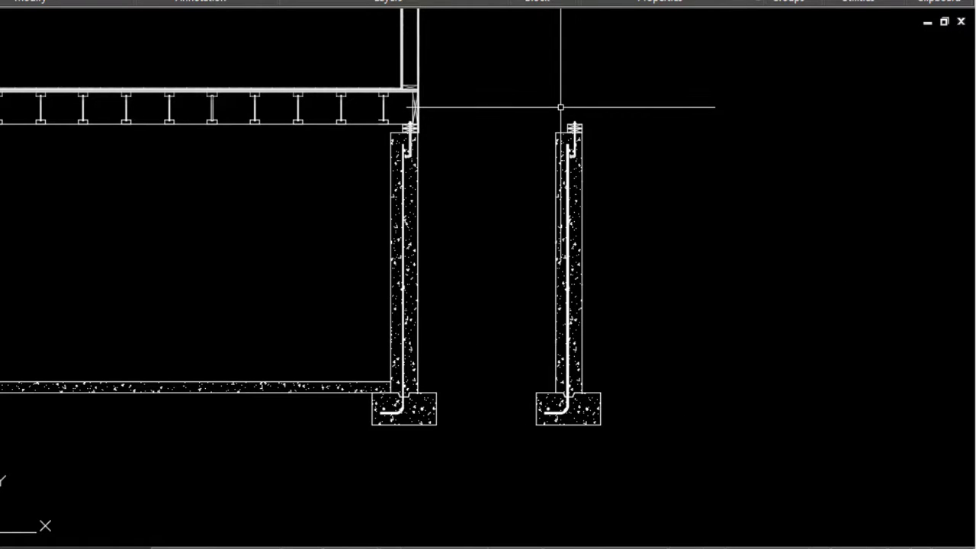
scroll(572, 111, up, 6)
scroll(568, 141, up, 2)
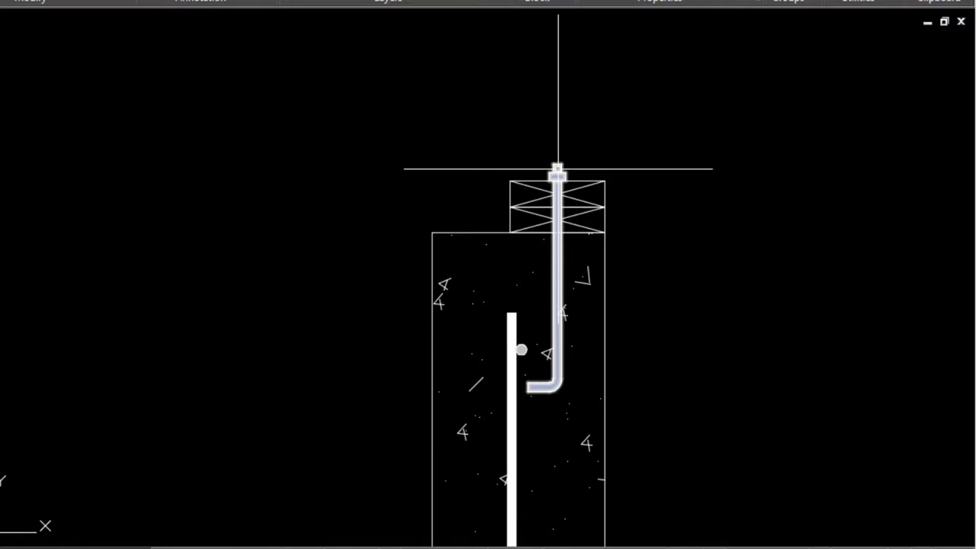
click(556, 164)
scroll(514, 228, down, 6)
scroll(512, 228, up, 5)
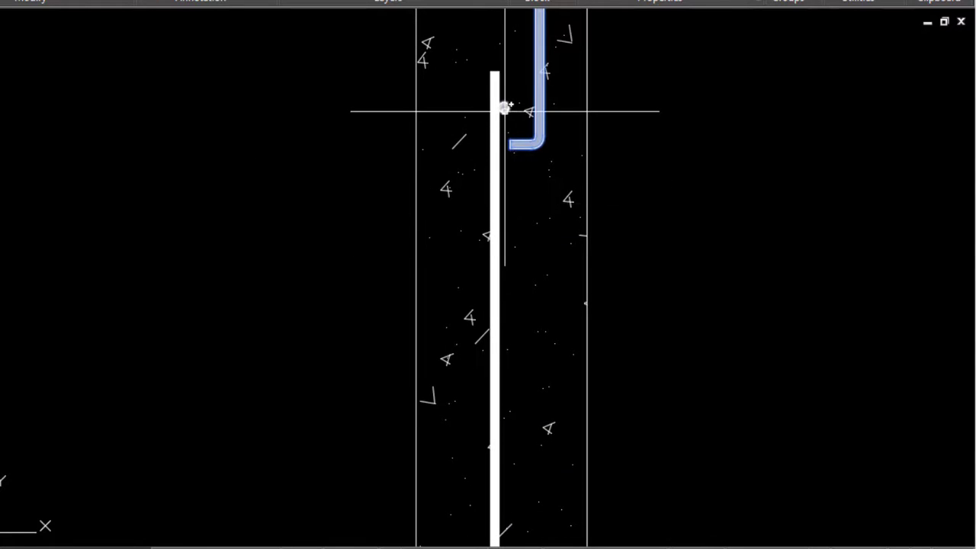
scroll(549, 138, down, 8)
scroll(533, 229, up, 6)
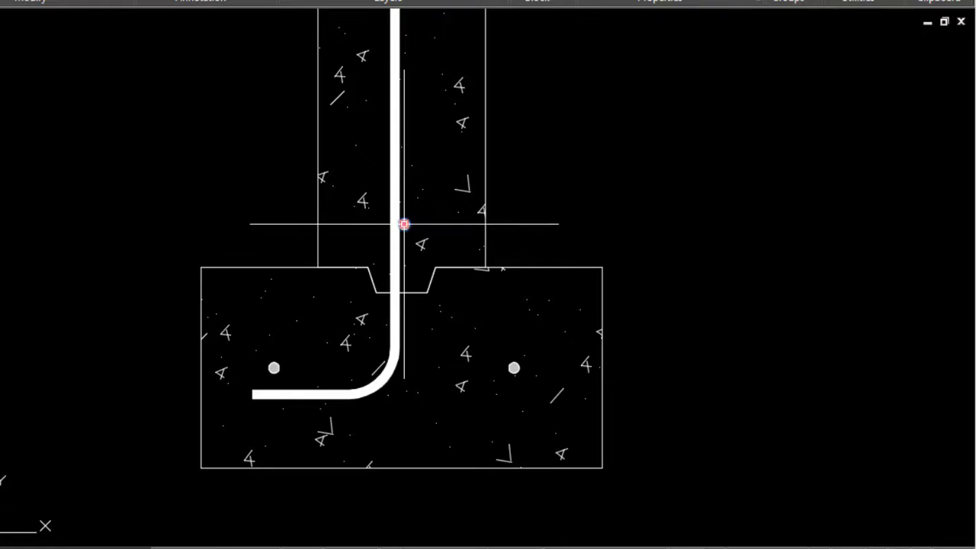
scroll(512, 369, up, 4)
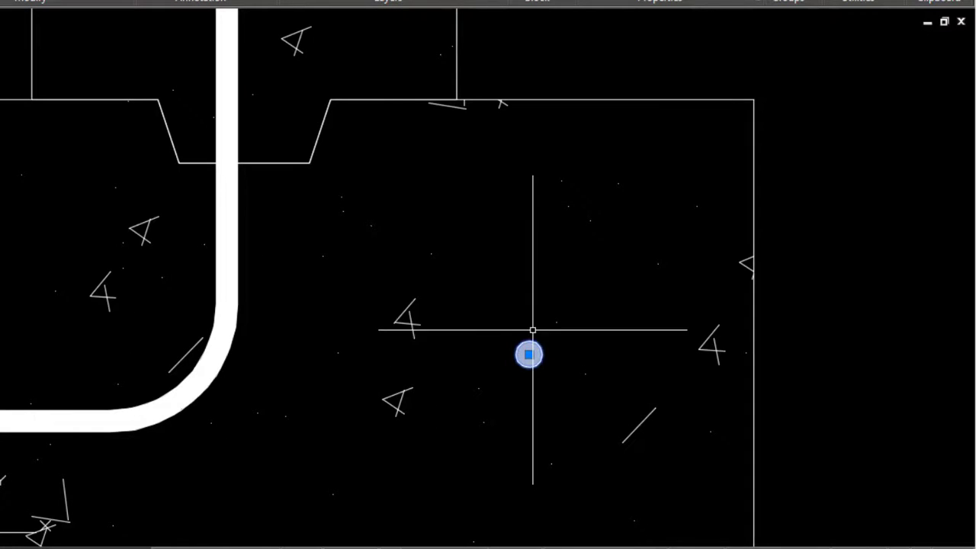
scroll(532, 330, down, 6)
scroll(432, 338, up, 4)
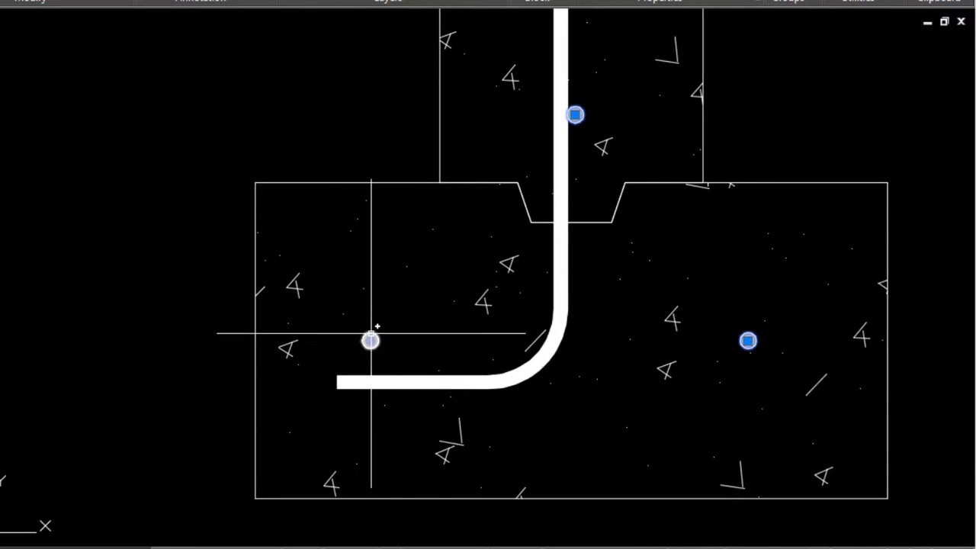
scroll(418, 311, down, 8)
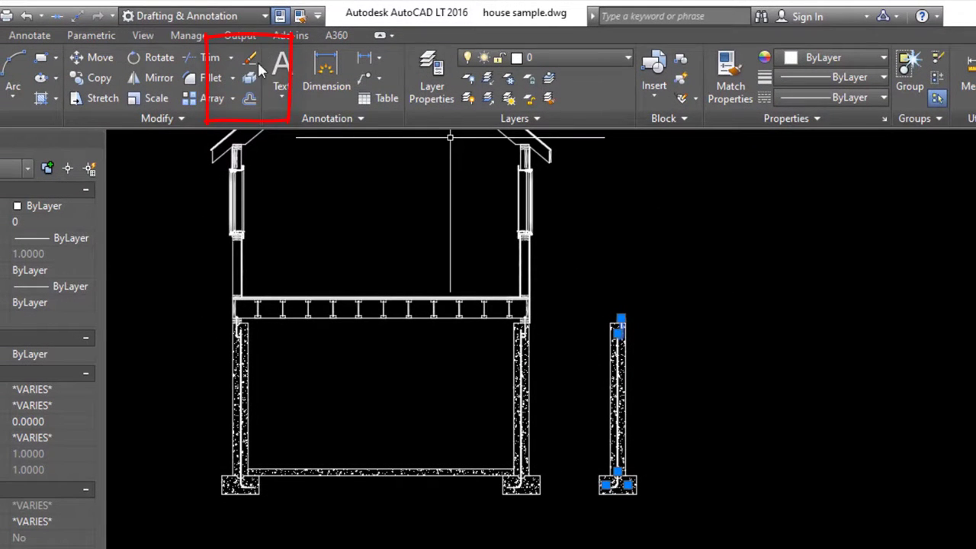
key(Escape)
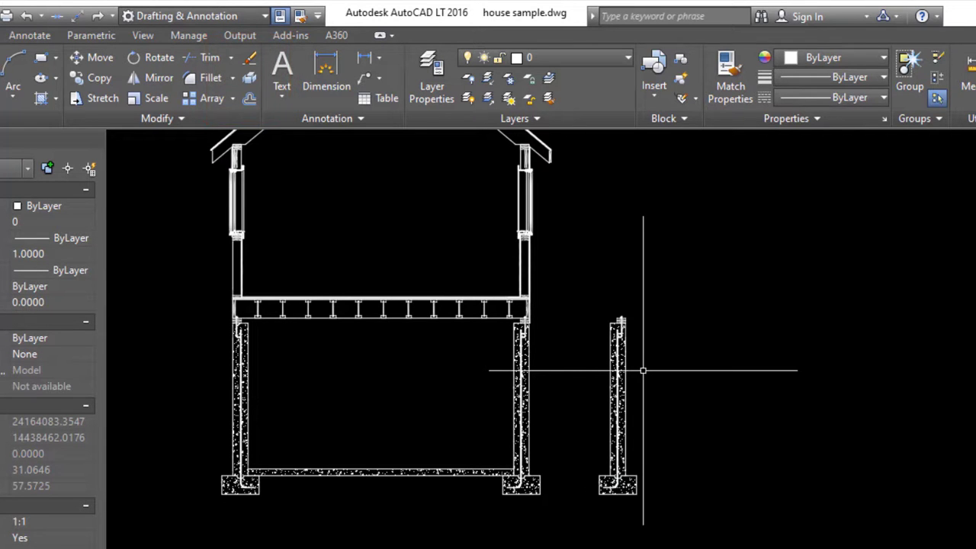
scroll(651, 329, up, 2)
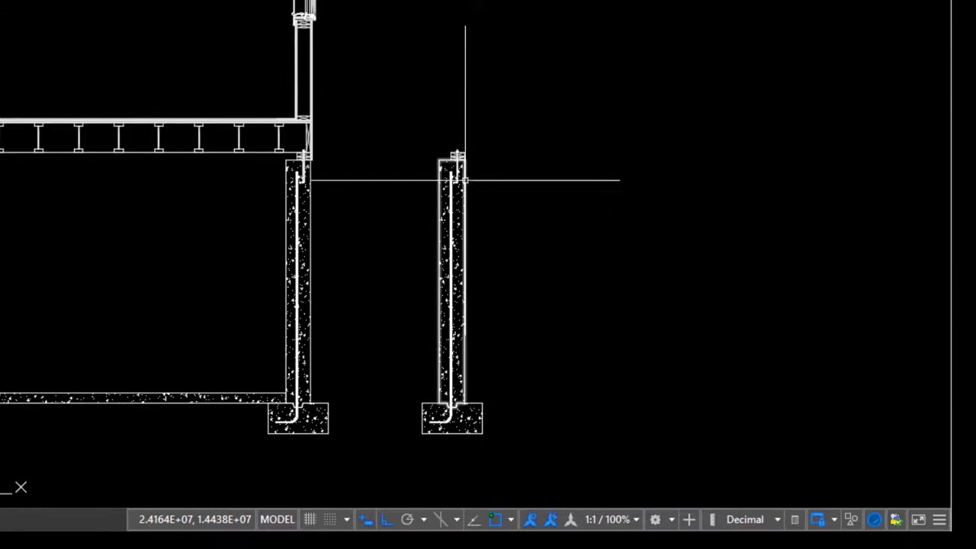
- Make the copied wall and footing a block named 'foundation section', based on the footing
scroll(500, 128, down, 2)
click(418, 109)
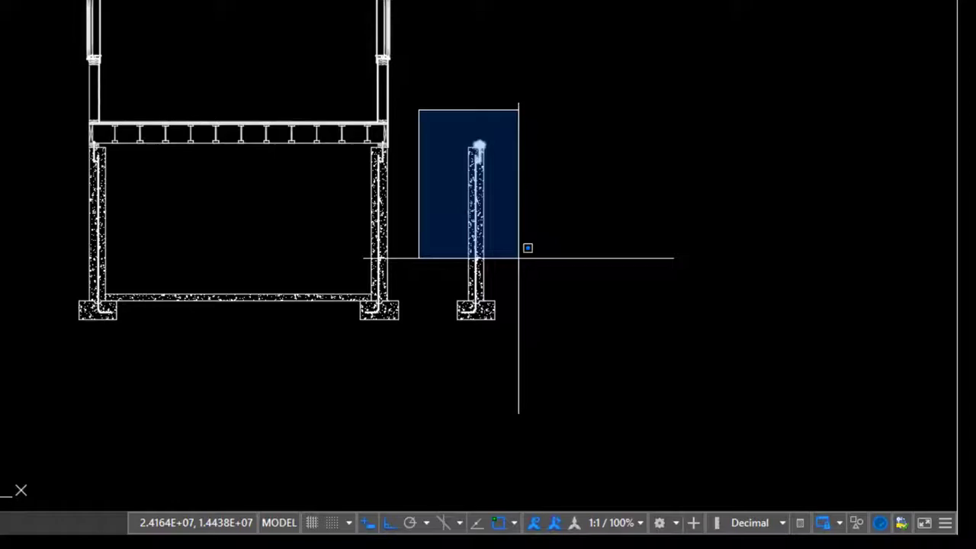
click(534, 274)
click(470, 143)
click(630, 401)
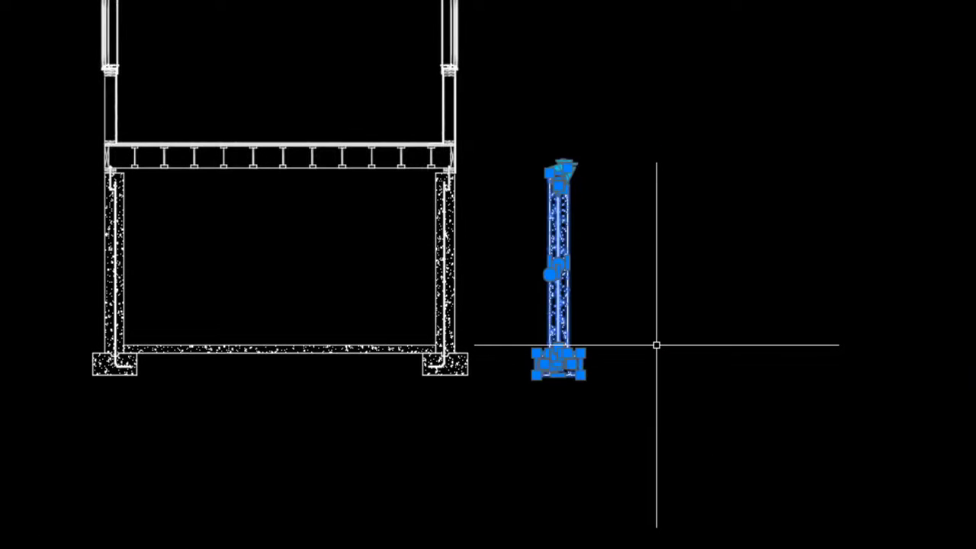
text(B)
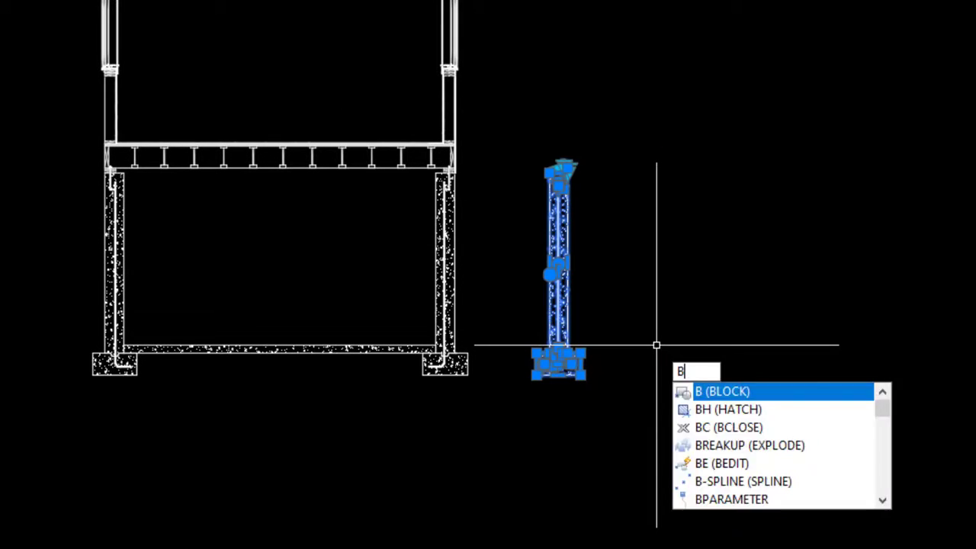
key(Return)
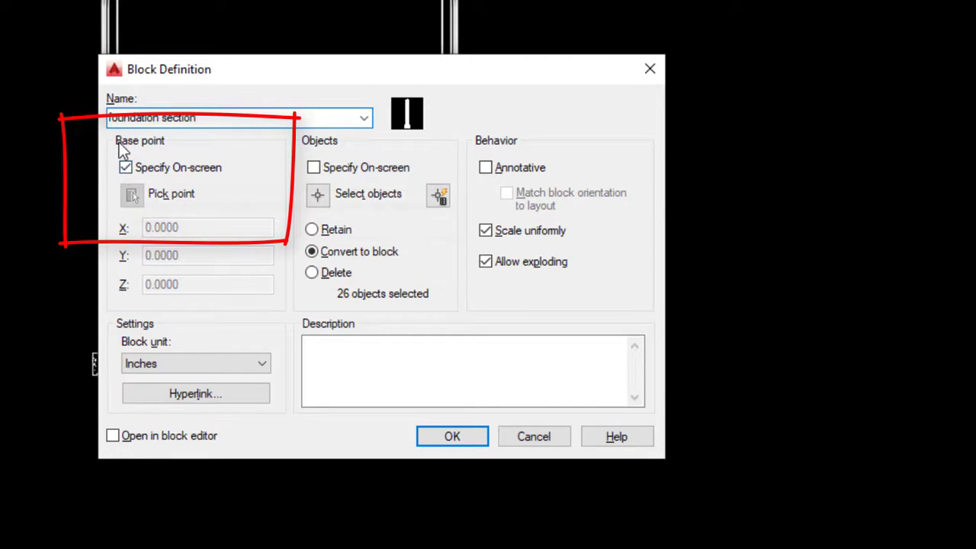
click(452, 436)
- Test the new block's grip by moving it and putting it back, then clear the selection
scroll(588, 342, up, 5)
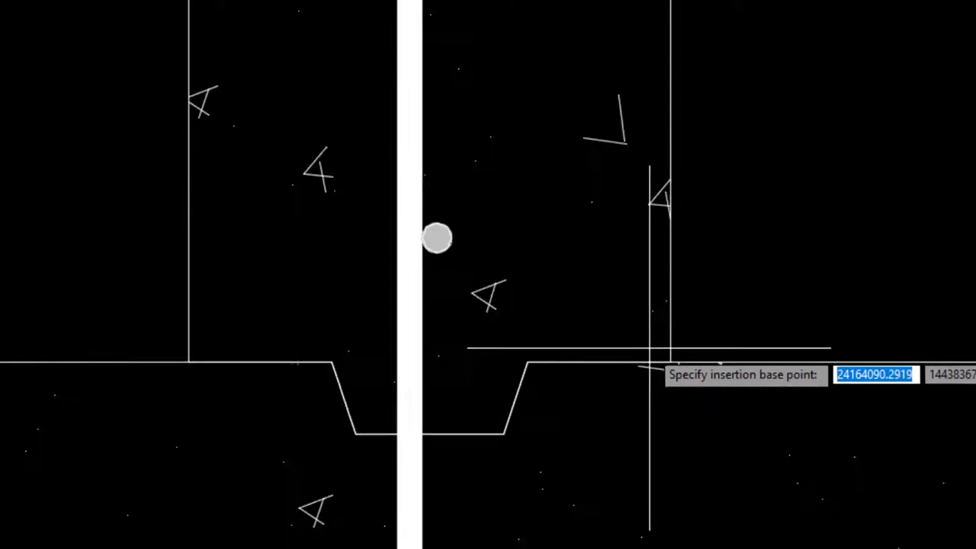
scroll(652, 350, up, 4)
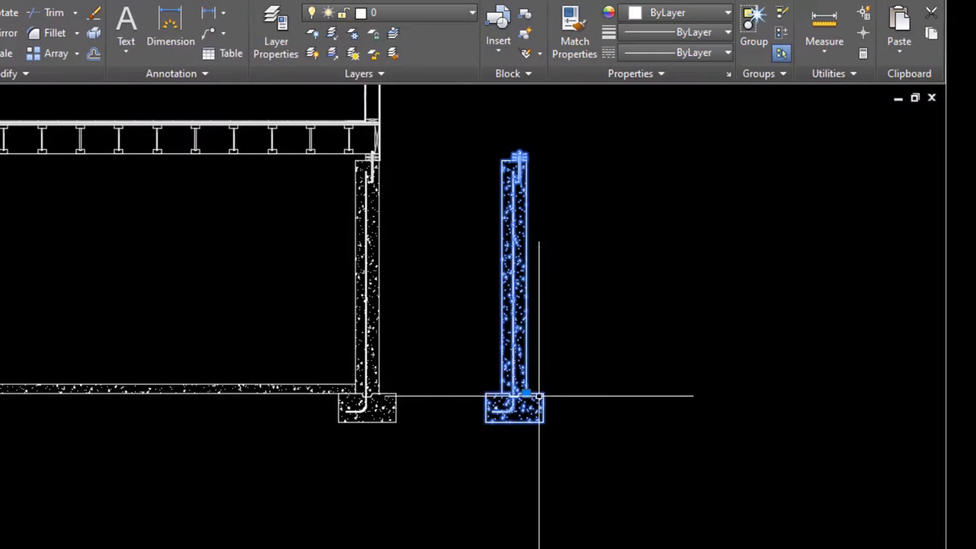
click(526, 393)
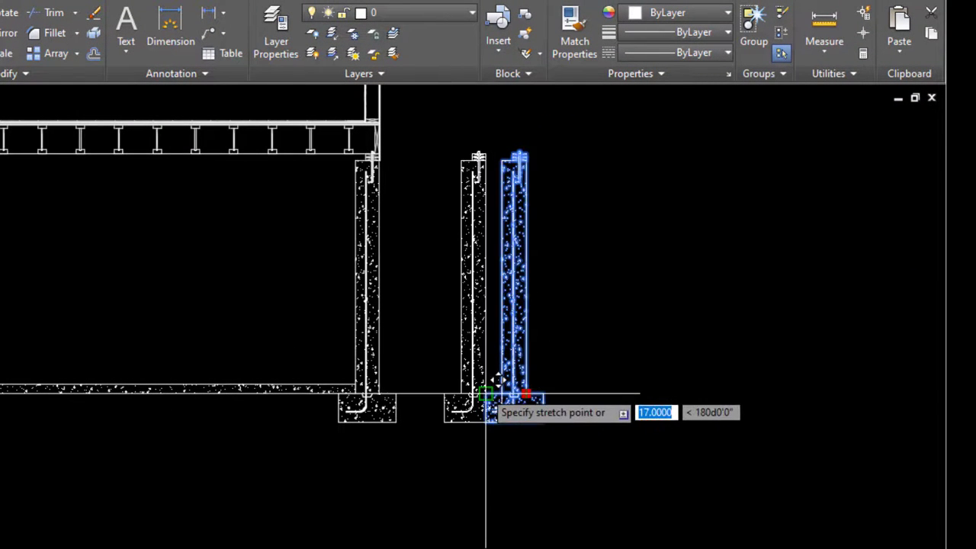
click(534, 394)
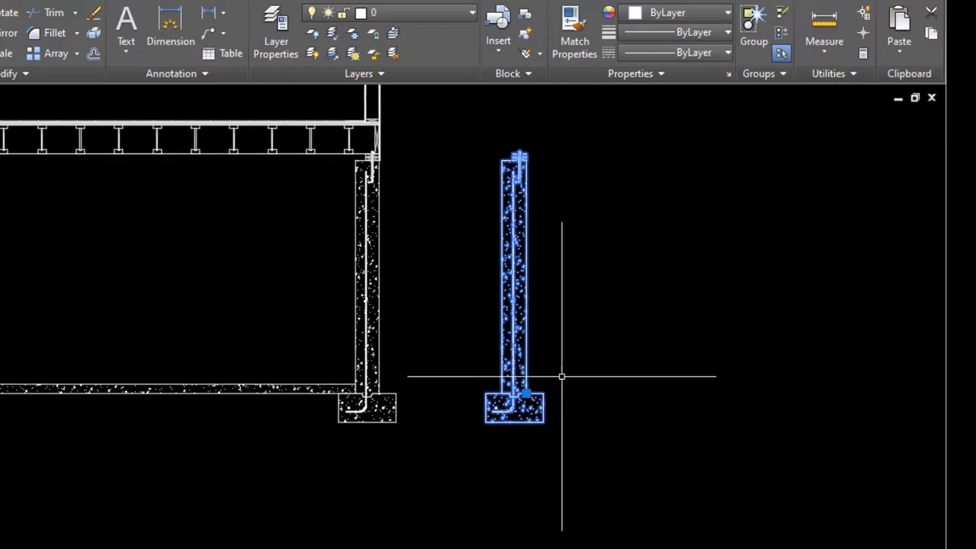
key(Escape)
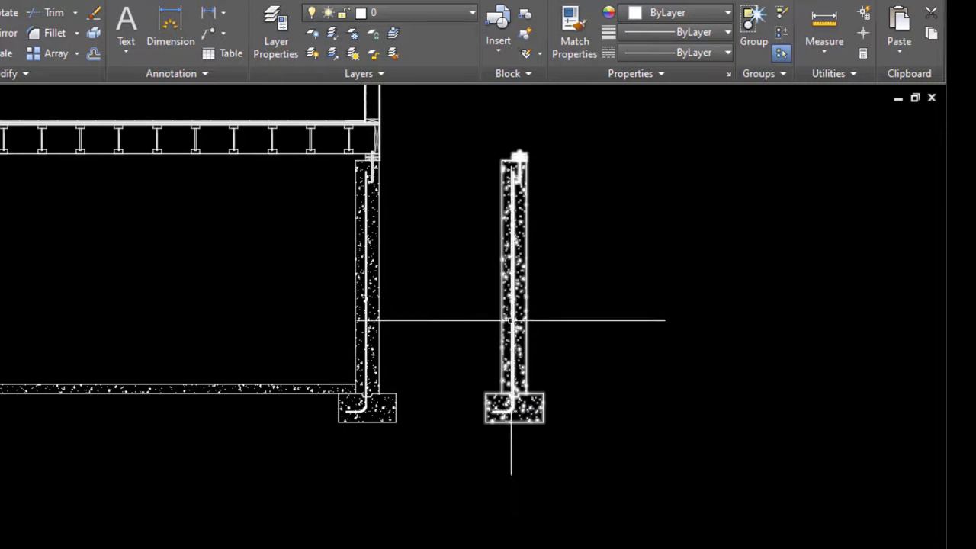
- Double-click the foundation section block and confirm editing it in the Block Editor
double_click(514, 321)
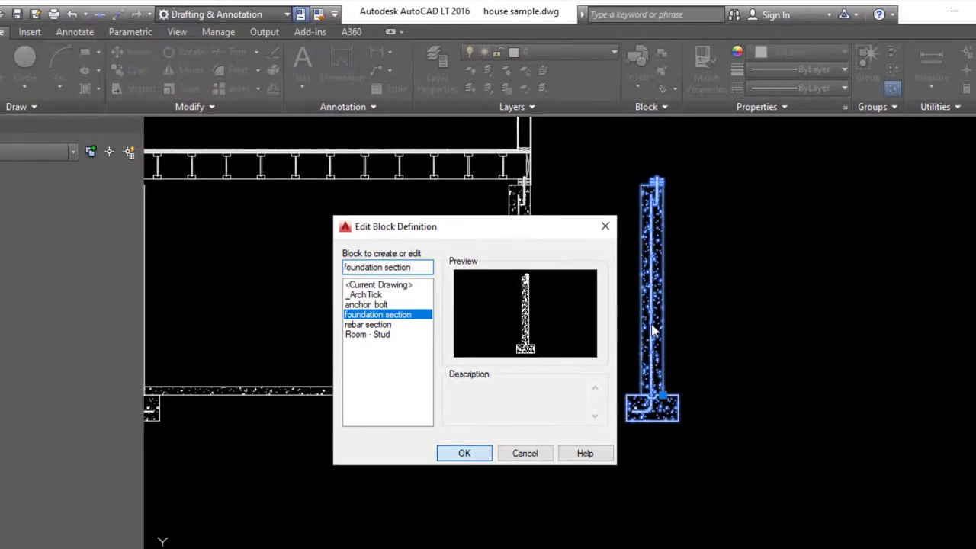
click(306, 457)
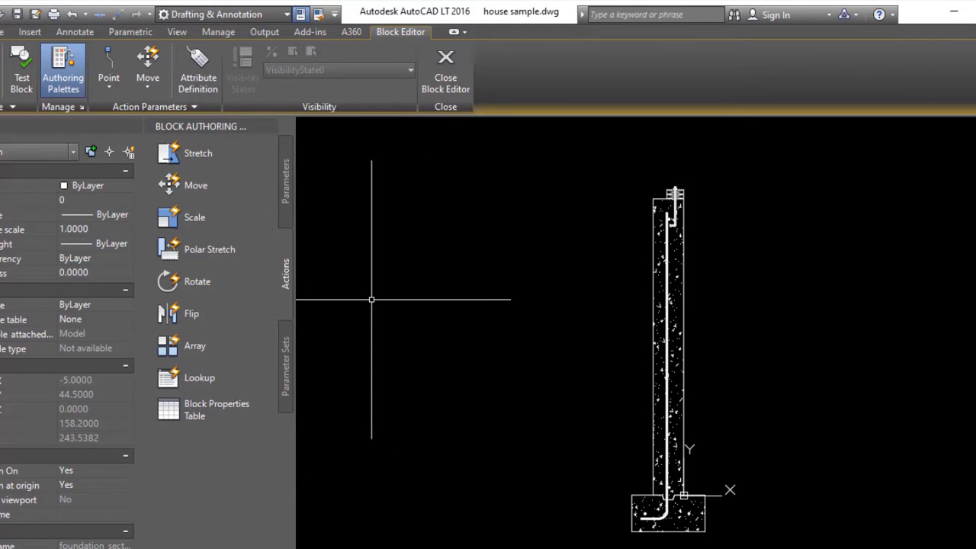
- Add a Linear parameter Distance1 from the wall's base corner to the bolt plate top, labelled right
click(286, 189)
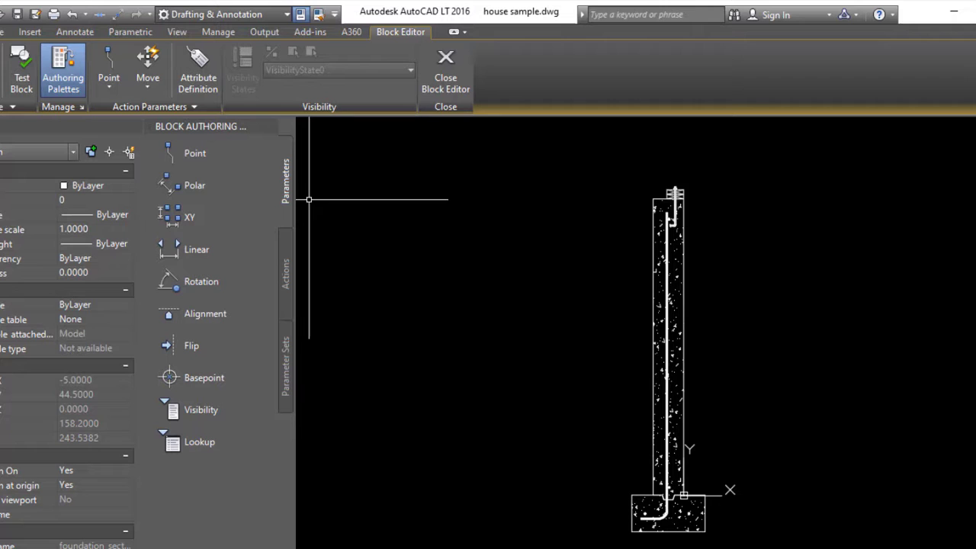
click(189, 253)
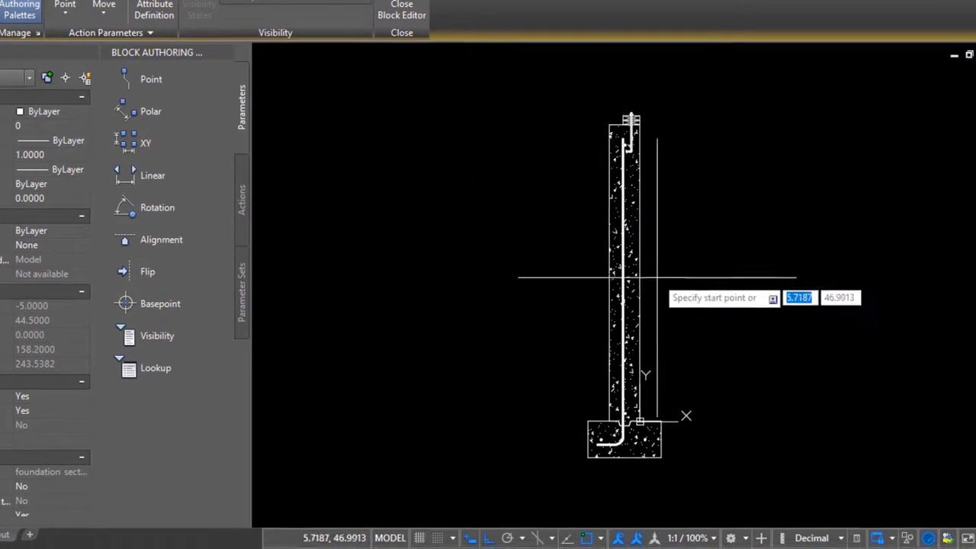
scroll(640, 423, up, 8)
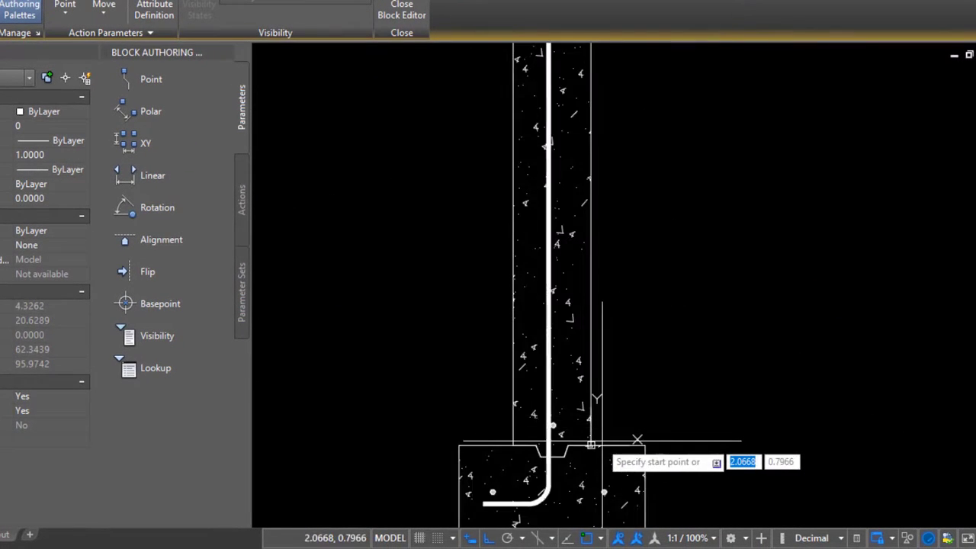
click(576, 450)
scroll(576, 427, down, 6)
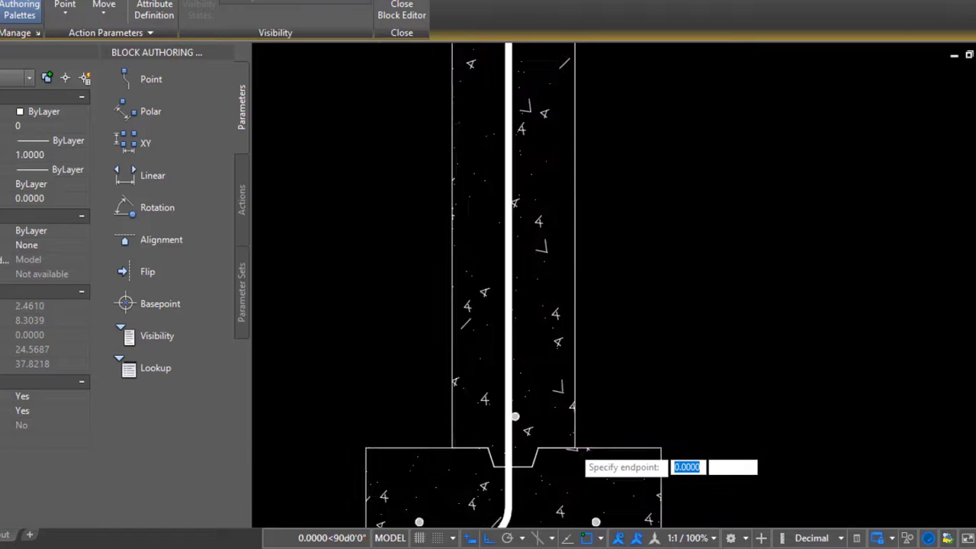
scroll(575, 274, up, 2)
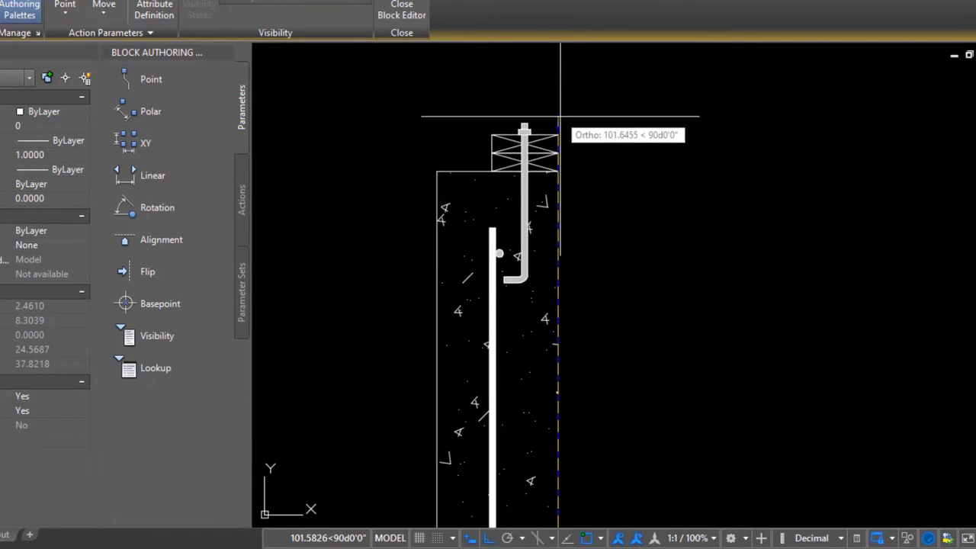
click(558, 127)
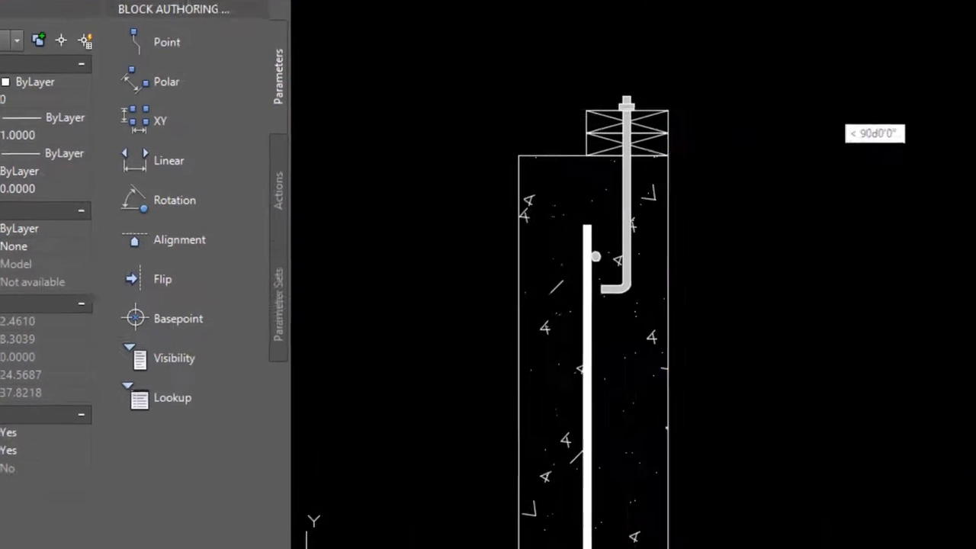
scroll(533, 106, down, 6)
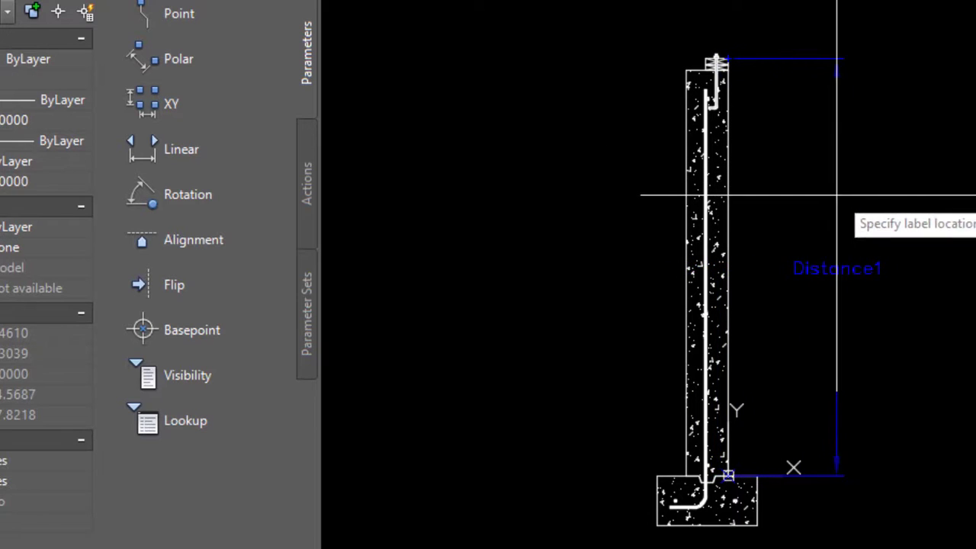
click(874, 202)
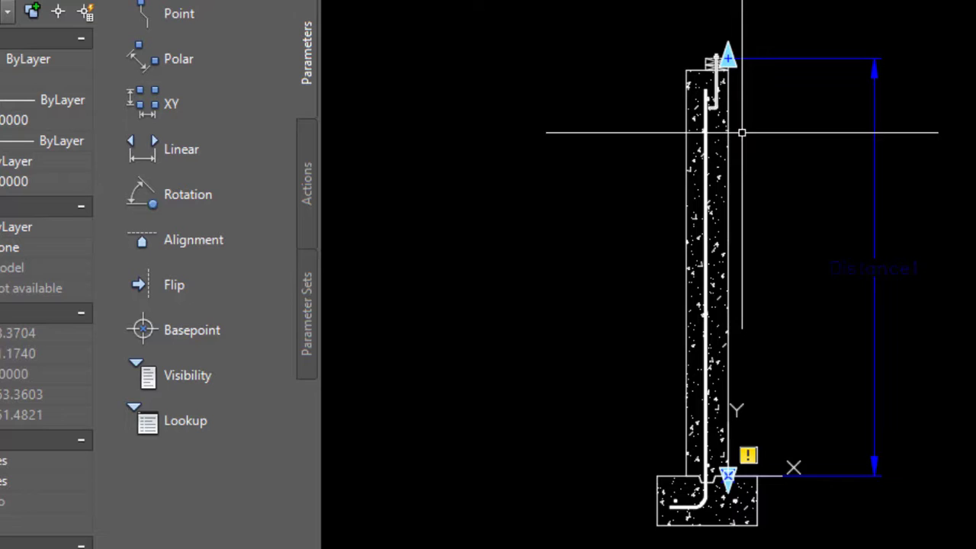
- Start a Stretch action associated with Distance1's top point
click(308, 183)
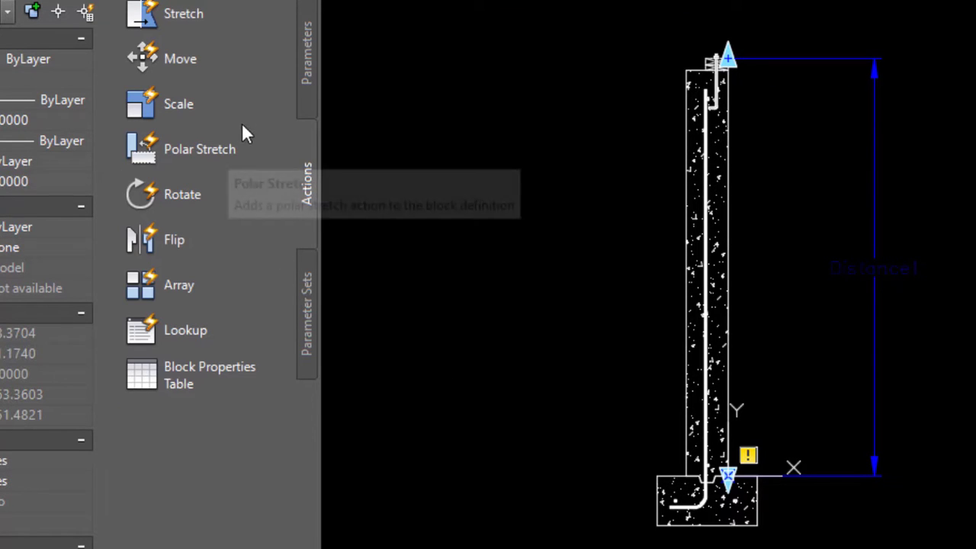
click(181, 15)
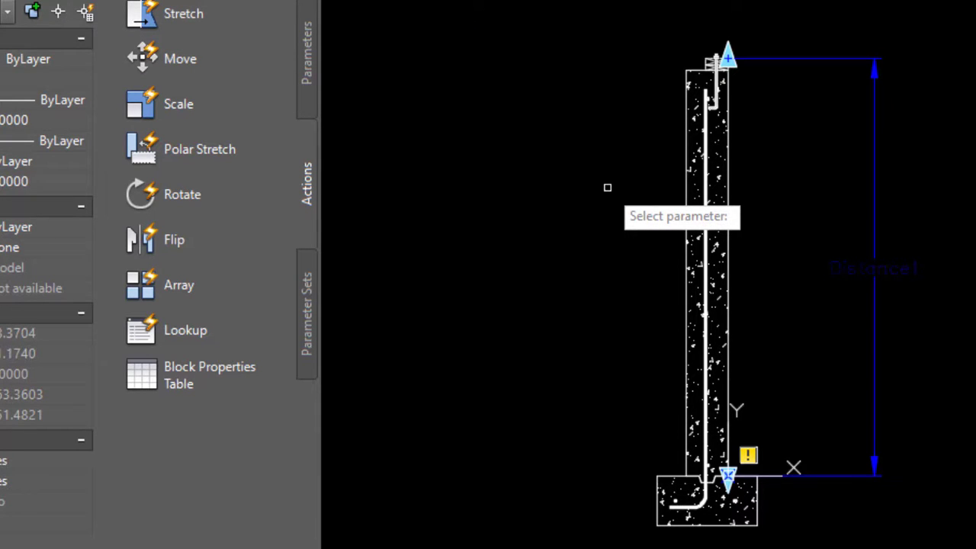
click(880, 268)
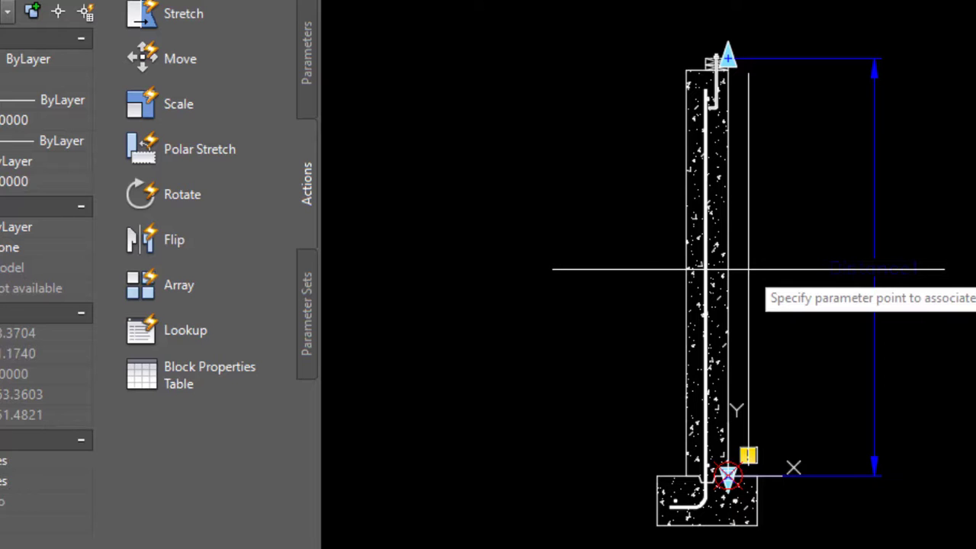
scroll(751, 23, up, 6)
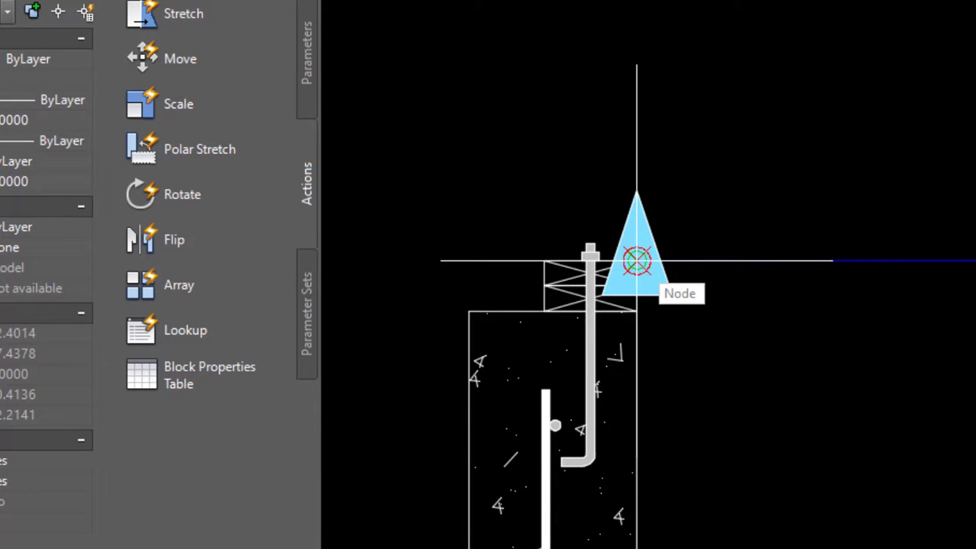
scroll(636, 261, down, 4)
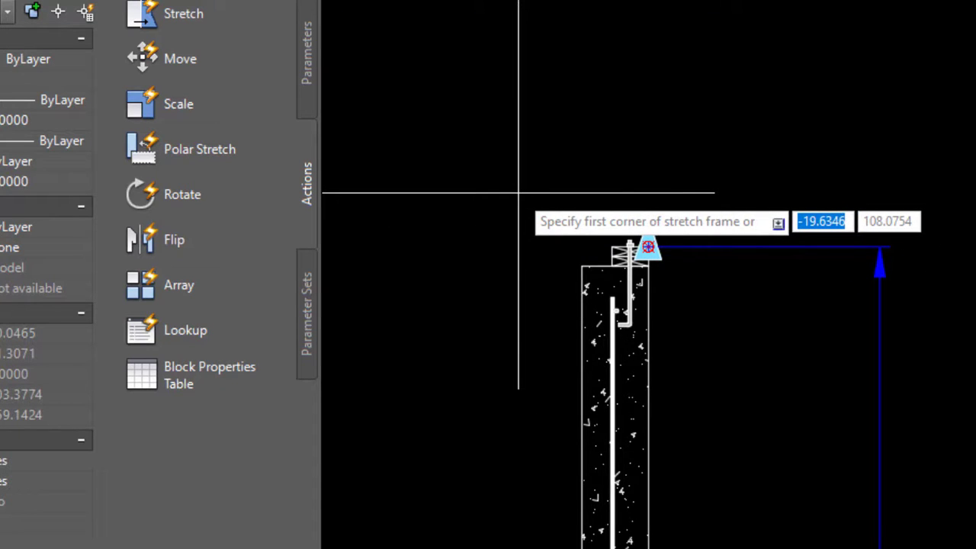
scroll(630, 142, down, 4)
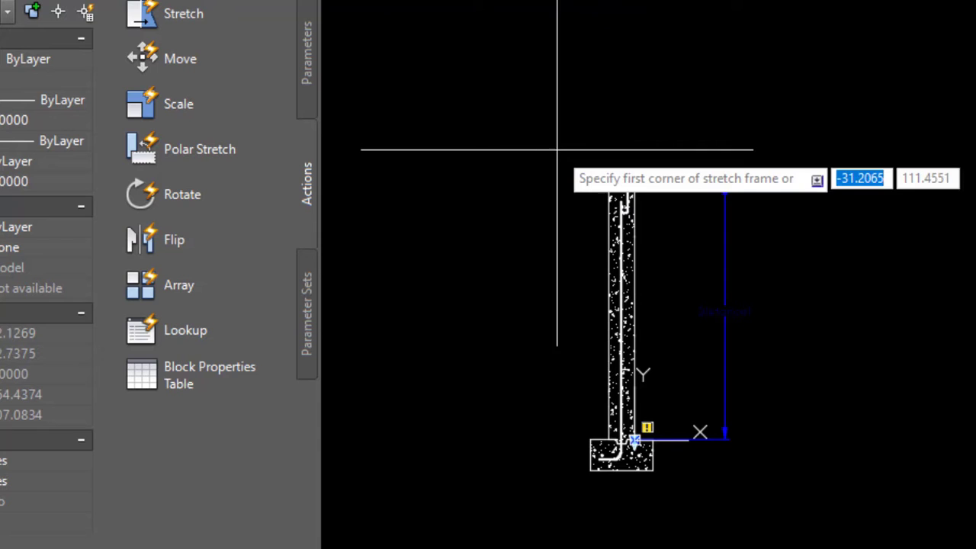
- Frame the wall top and select the wall-top and bolt plate objects to complete the Stretch action
click(521, 132)
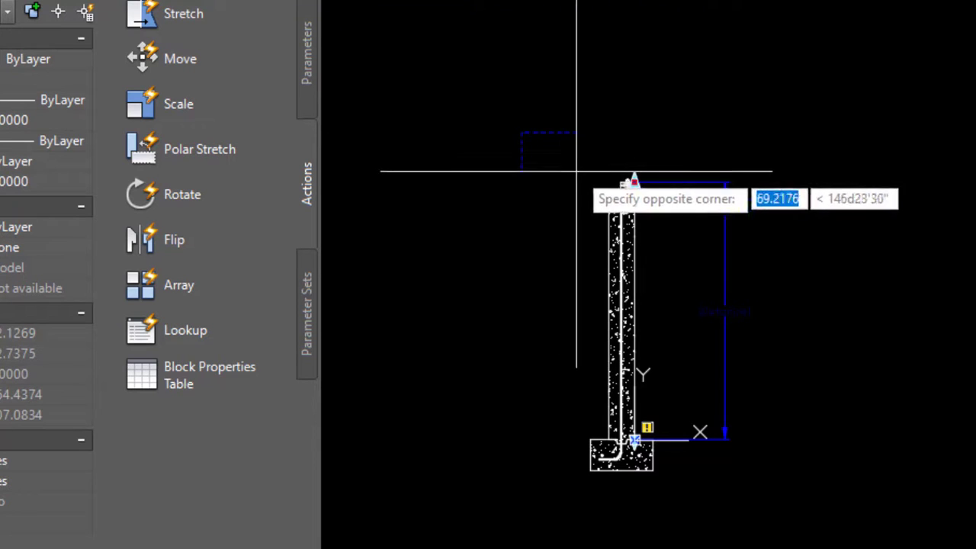
click(712, 267)
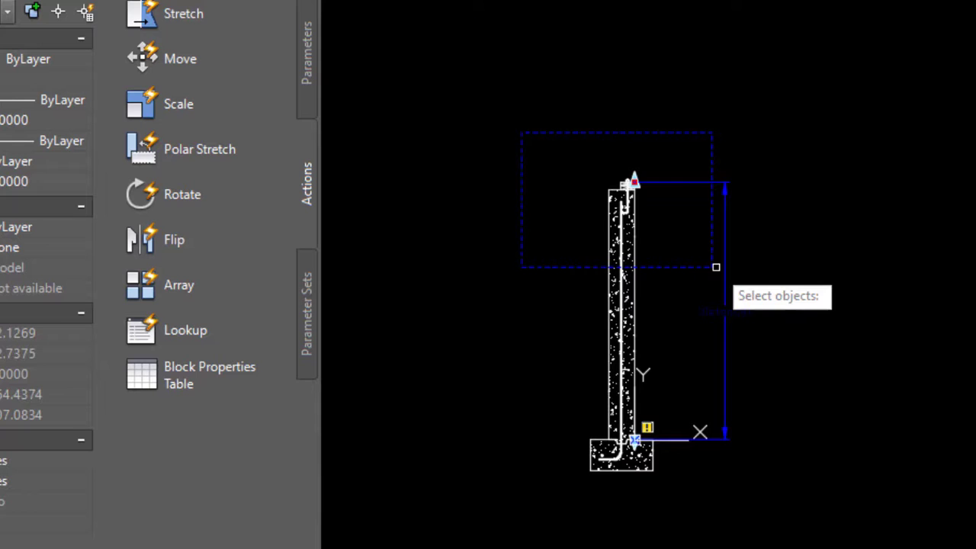
scroll(656, 206, up, 1)
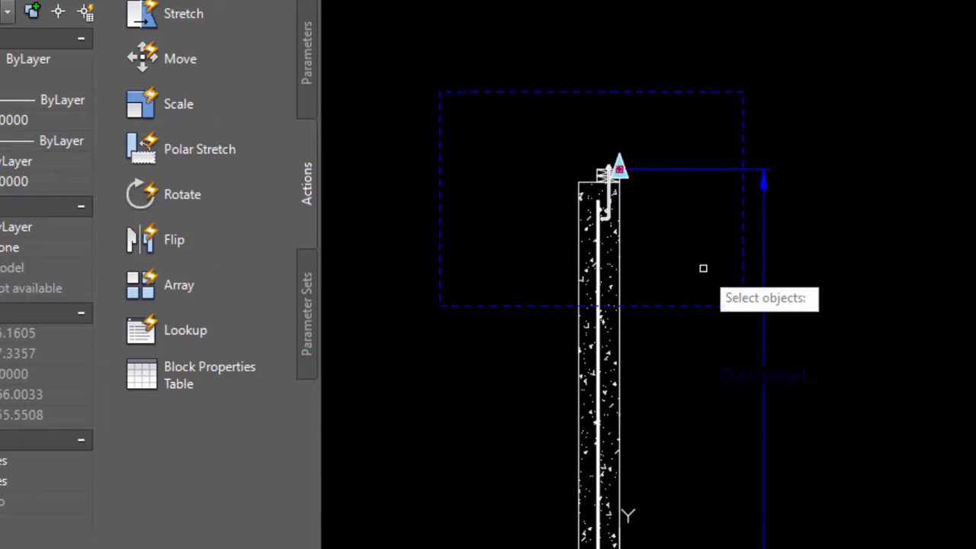
click(716, 280)
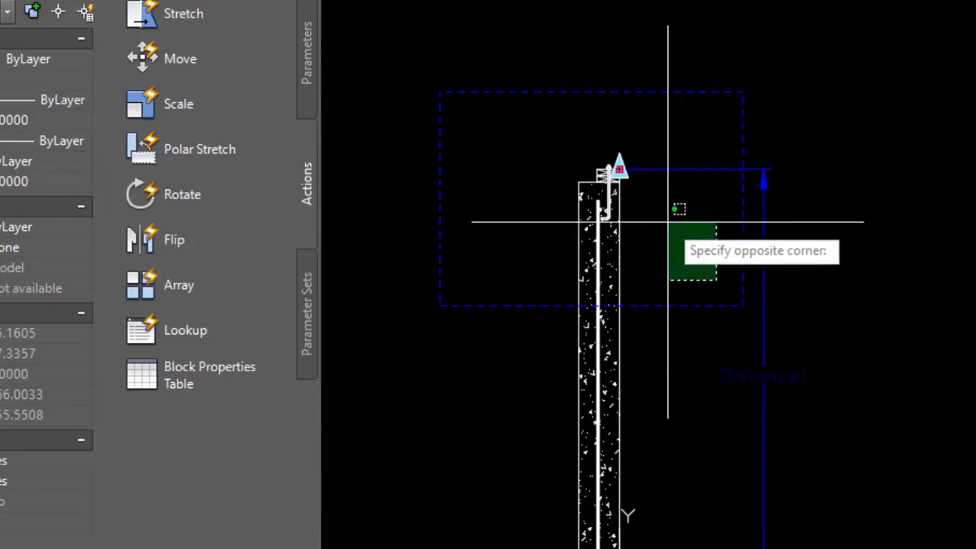
click(491, 124)
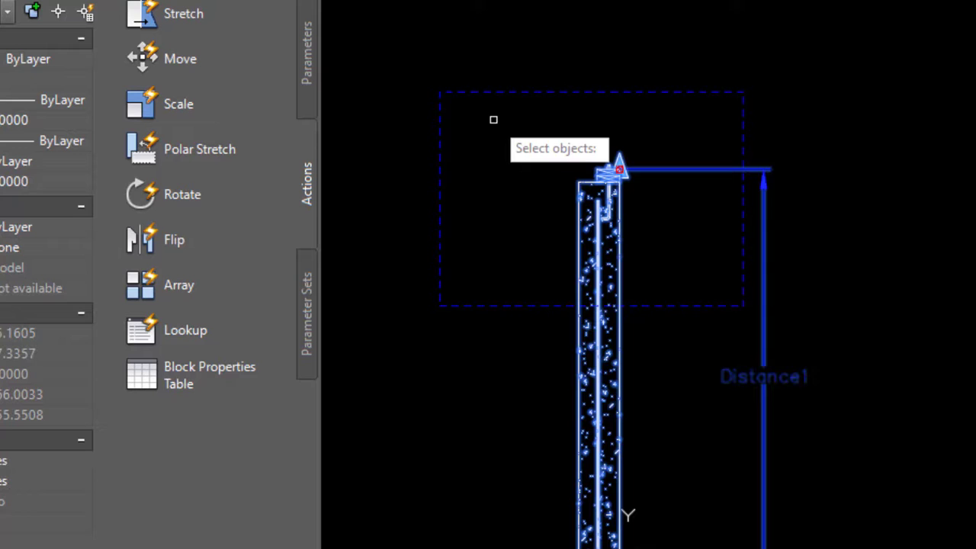
key(Return)
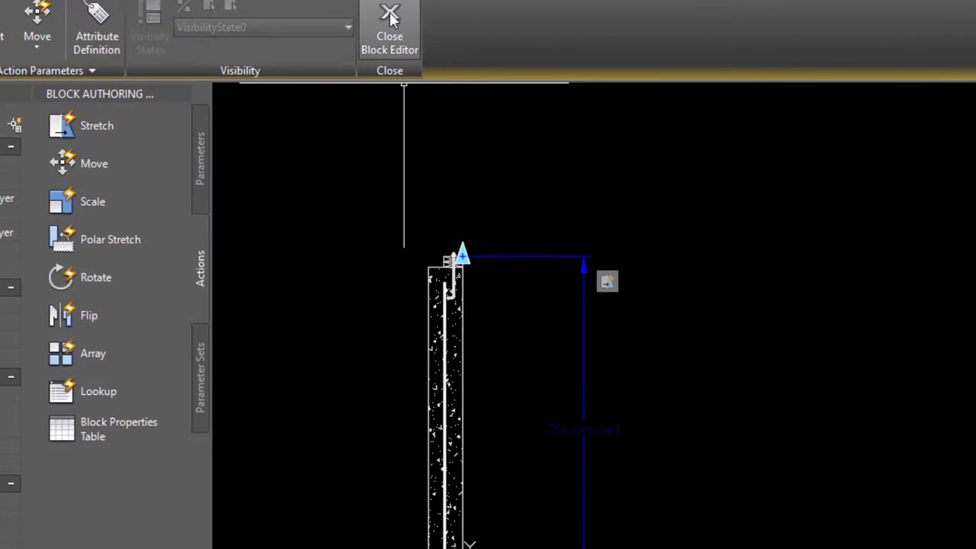
- Save and close the Block Editor, then try the standalone wall's grips
click(390, 14)
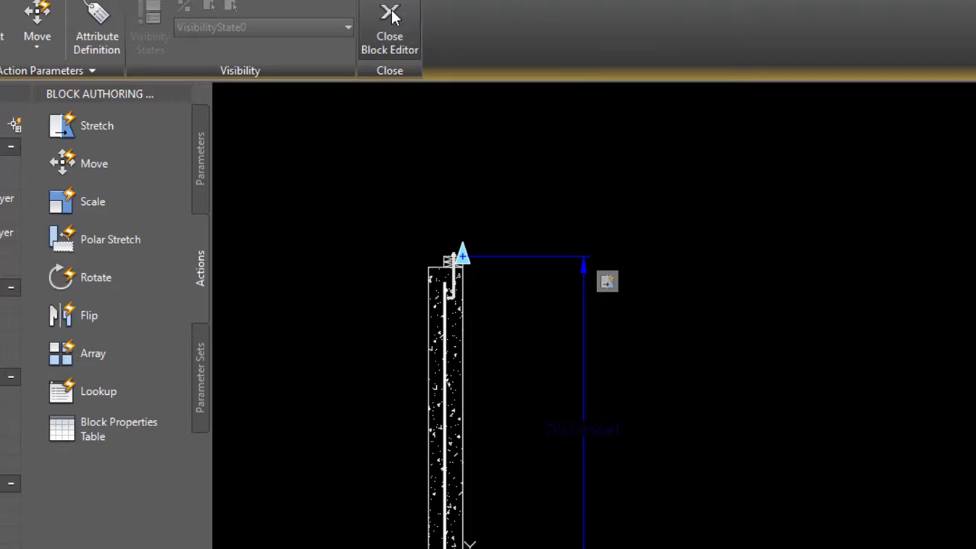
click(437, 265)
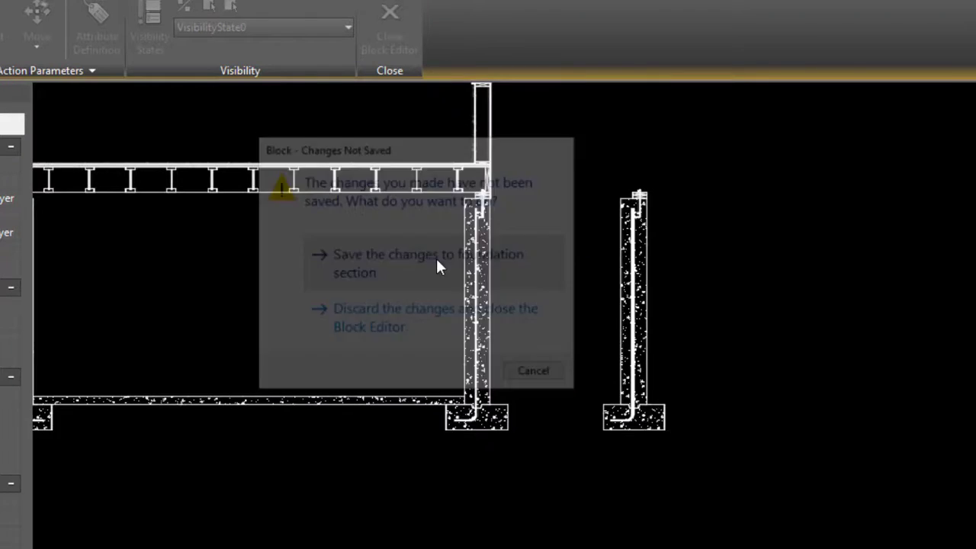
click(695, 261)
click(629, 242)
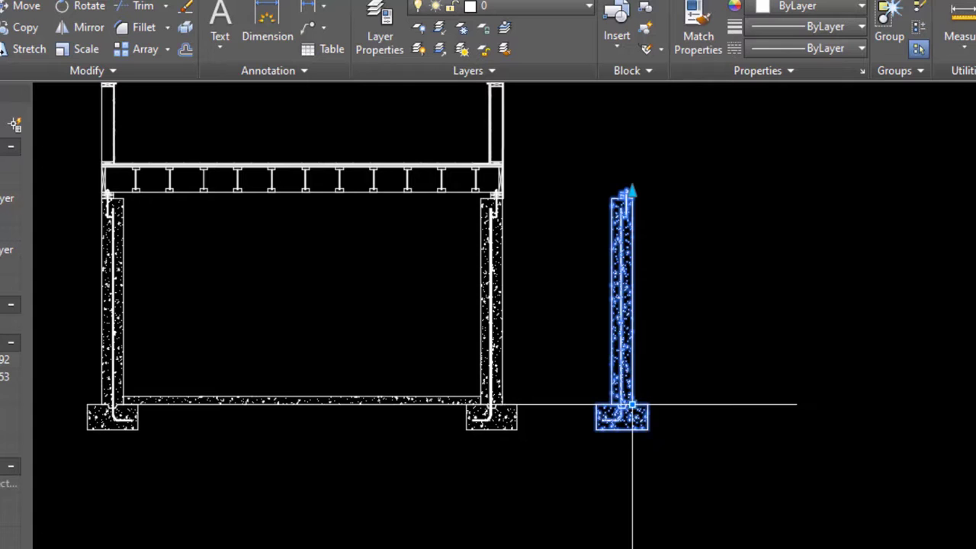
click(632, 405)
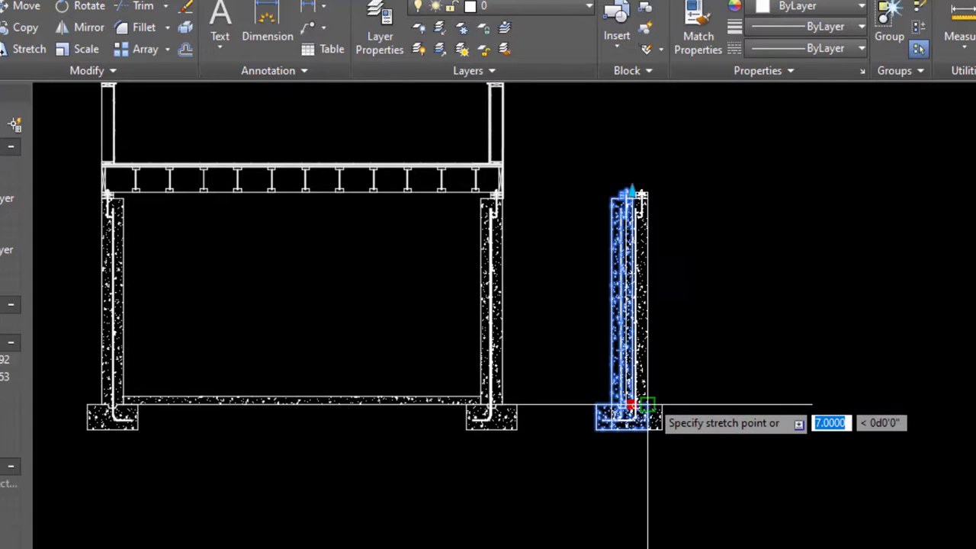
key(Escape)
- Draw a horizontal reference line at the target height above the wall
click(738, 264)
click(577, 233)
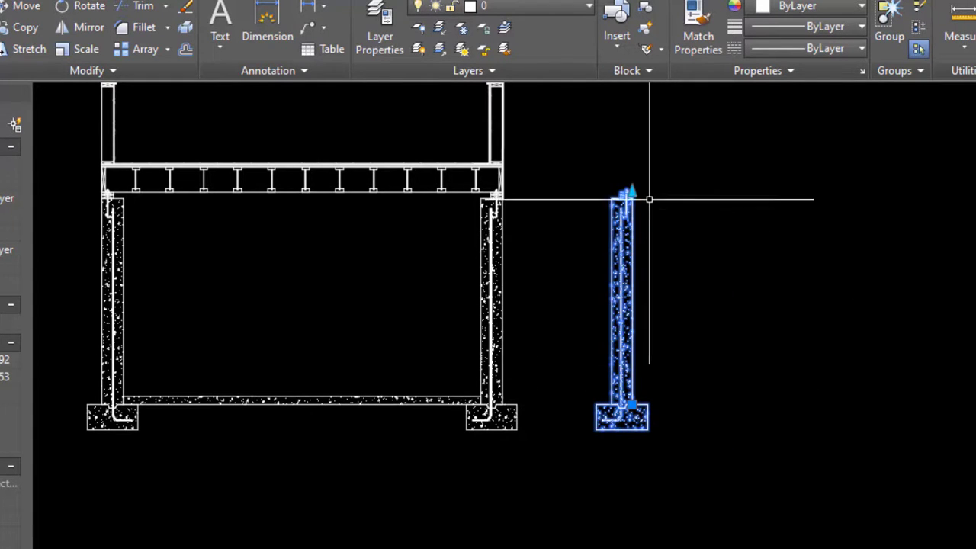
scroll(653, 181, up, 8)
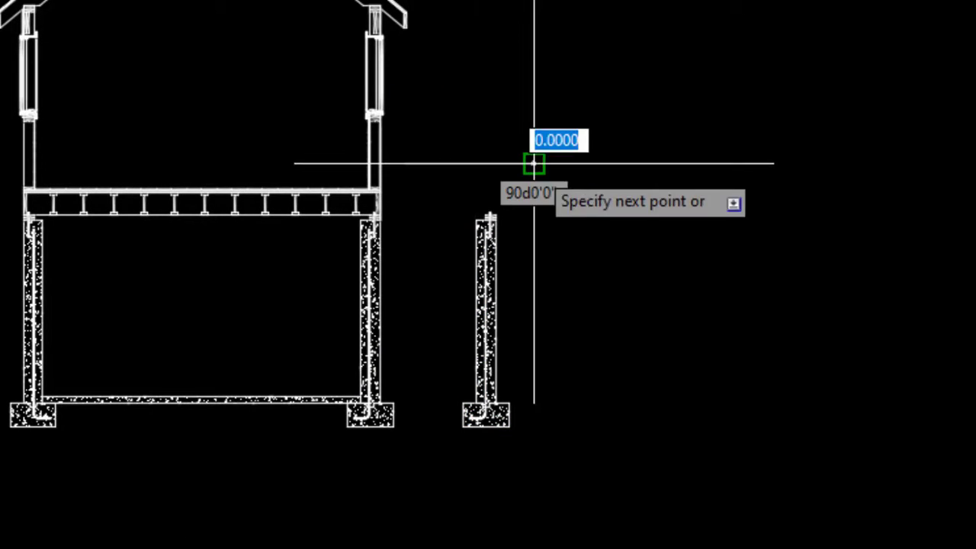
click(534, 164)
key(Escape)
click(562, 282)
- Stretch the standalone wall's top up to the horizontal line with its grip
click(475, 207)
scroll(496, 222, up, 5)
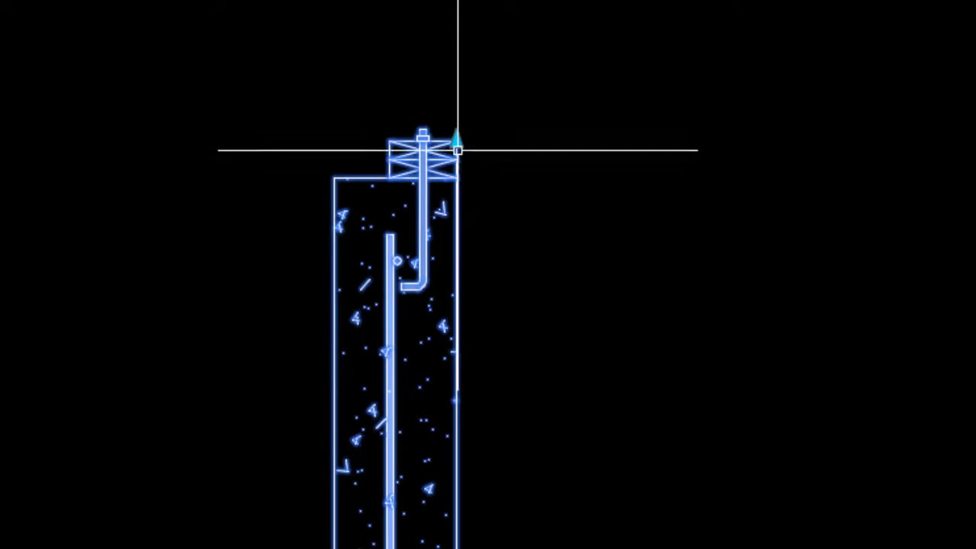
scroll(456, 150, down, 5)
click(456, 78)
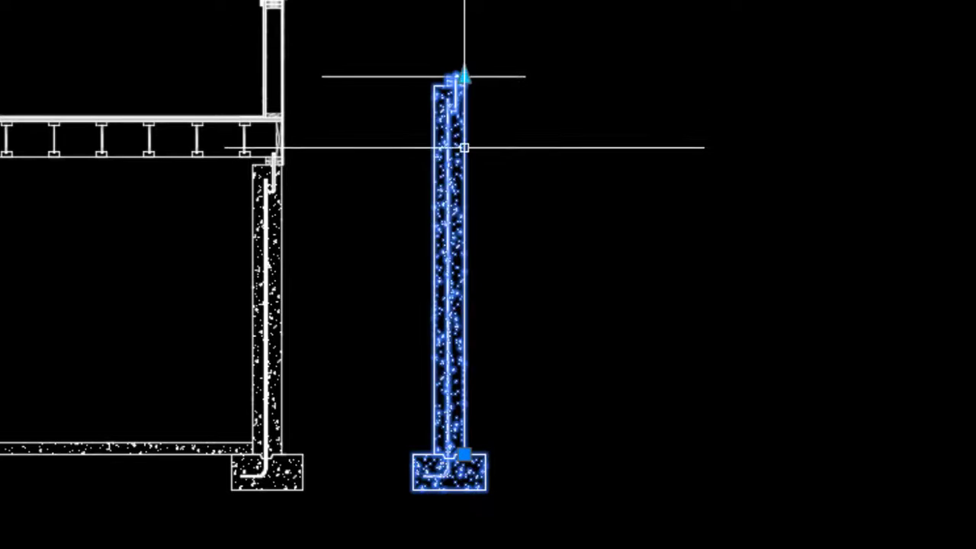
key(Escape)
- Stretch the wall's top grip again, entering 66 as the new height
click(462, 141)
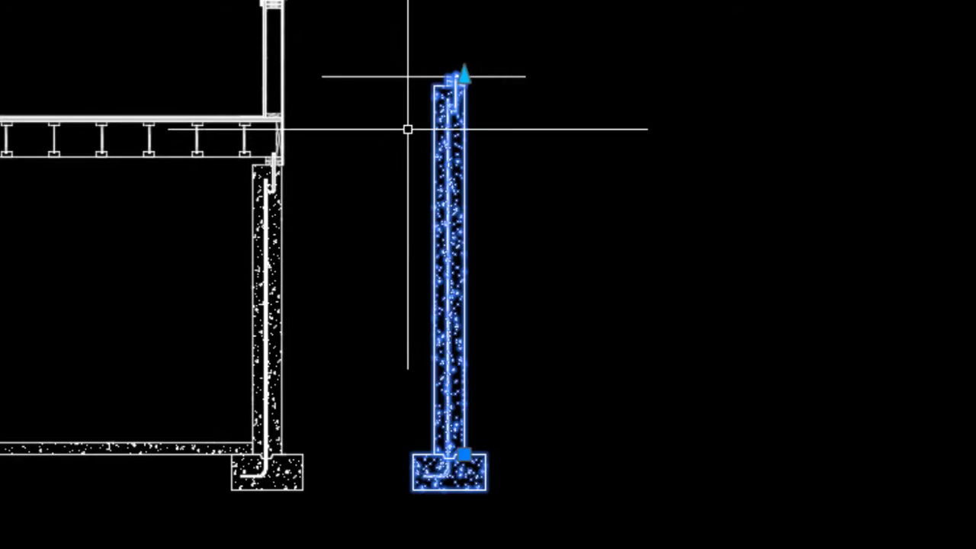
click(464, 76)
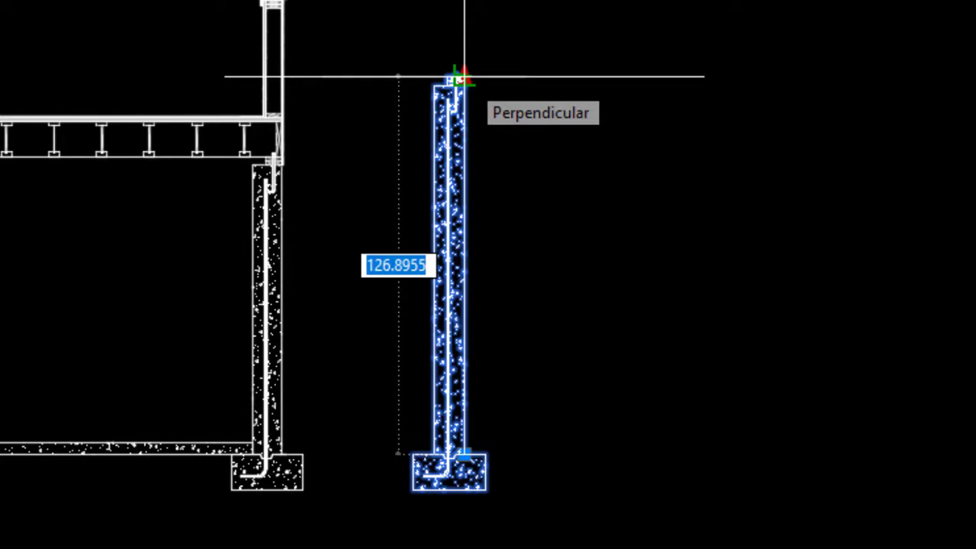
text(66)
key(Return)
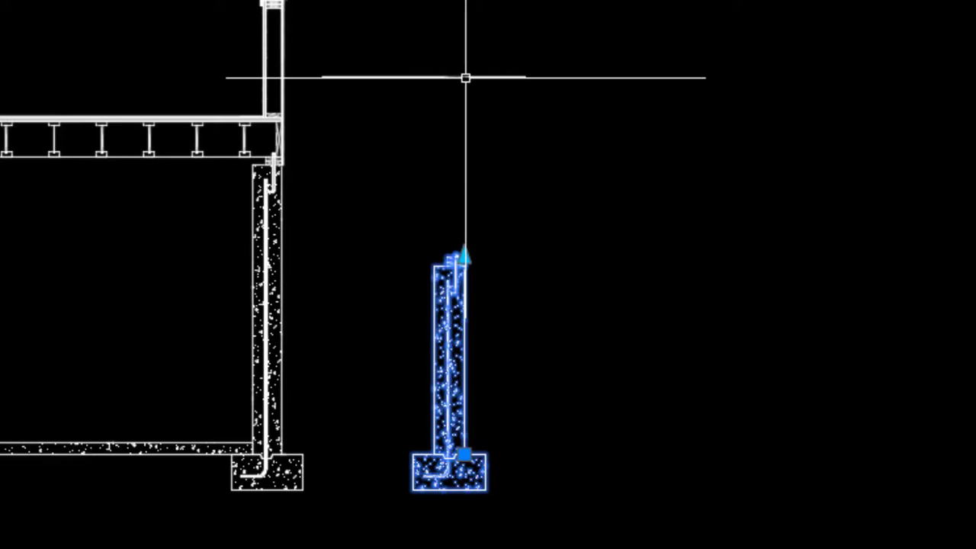
key(Escape)
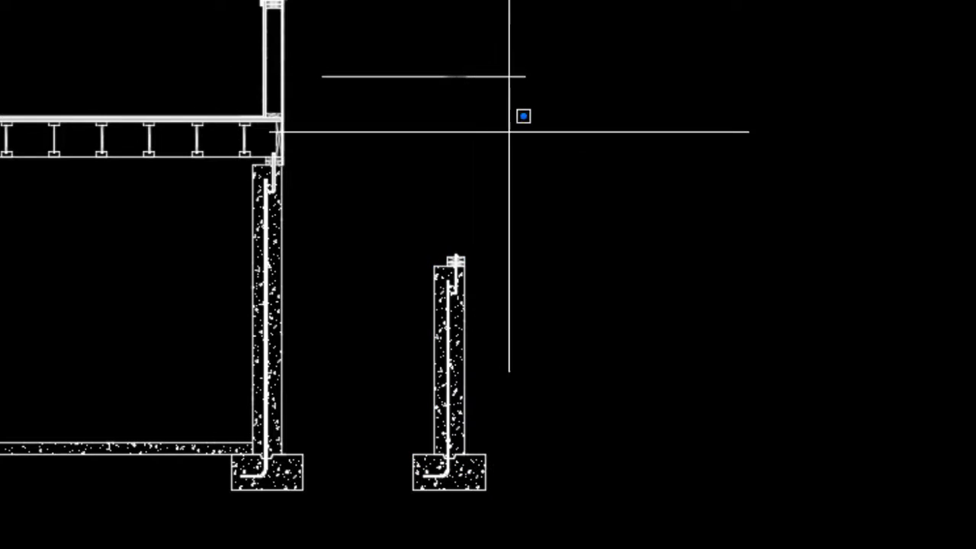